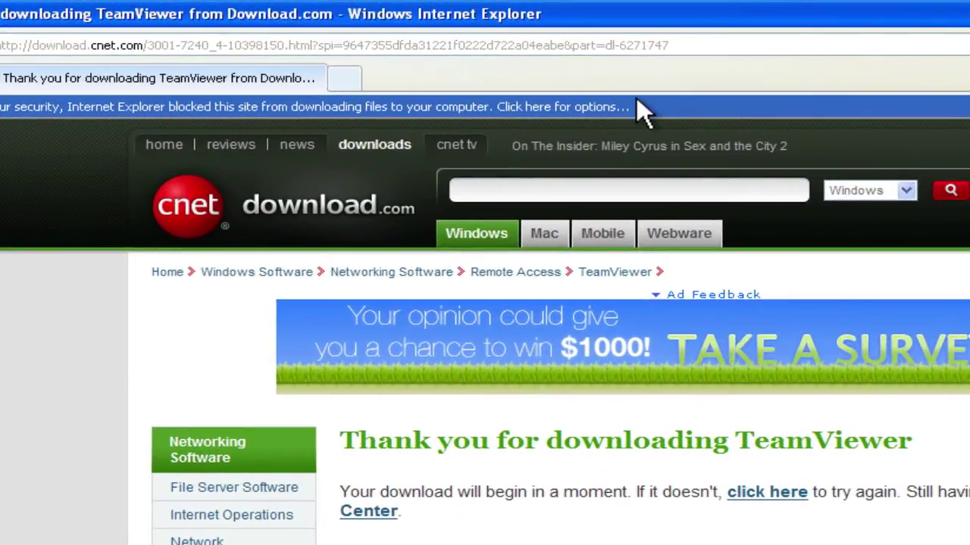
Allow the blocked TeamViewer download from the Internet Explorer information bar.
{"action": "left_click", "coordinate": [760, 110]}
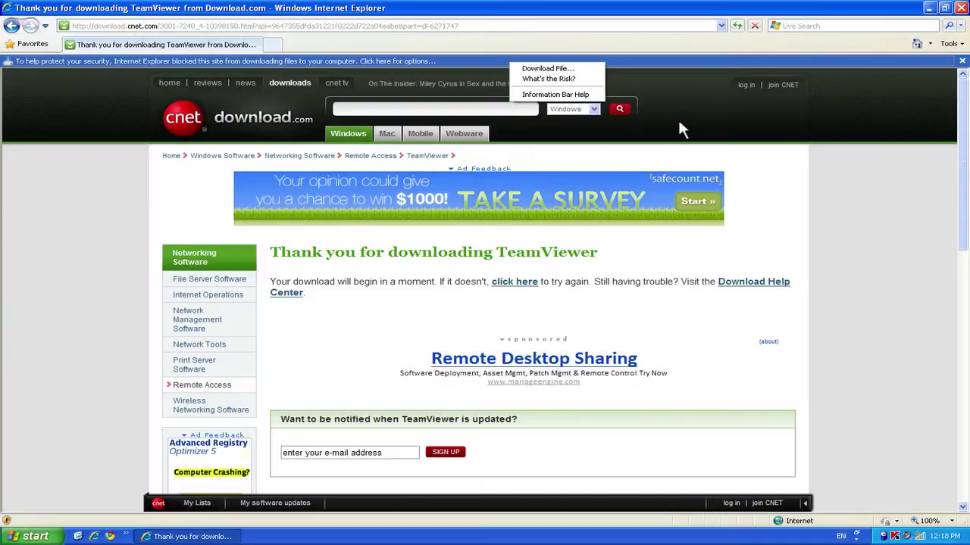
{"action": "left_click", "coordinate": [594, 68]}
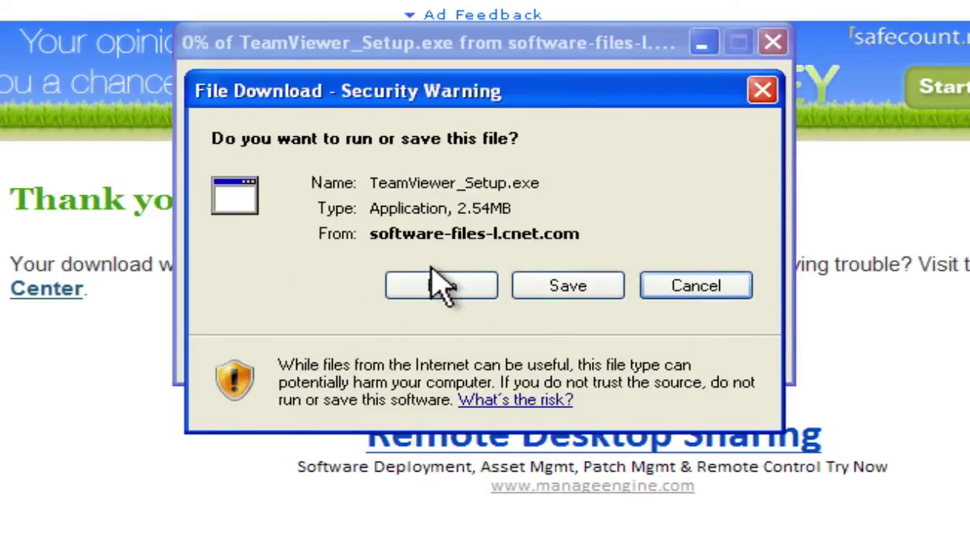
Save TeamViewer_Setup.exe to the Desktop and run it once the download completes.
{"action": "left_click", "coordinate": [569, 287]}
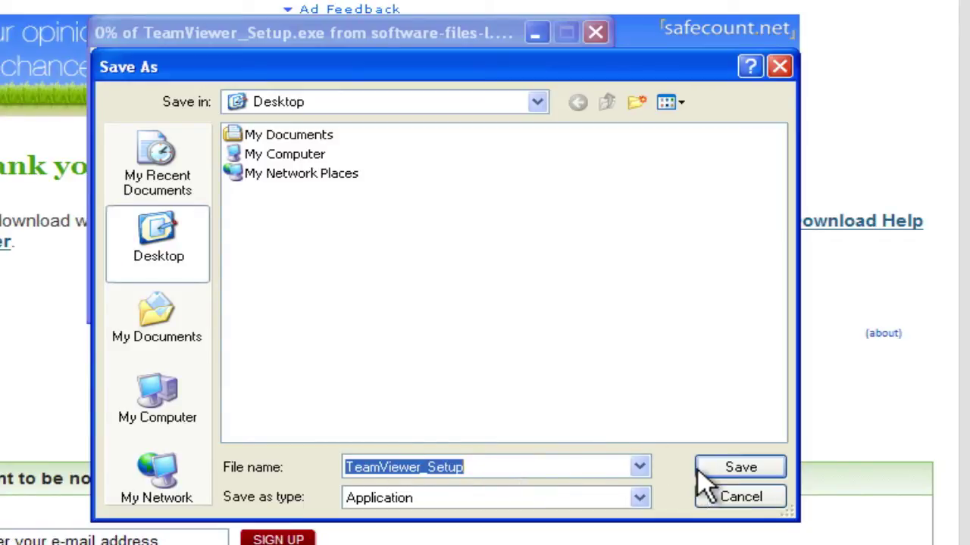
{"action": "left_click", "coordinate": [723, 470]}
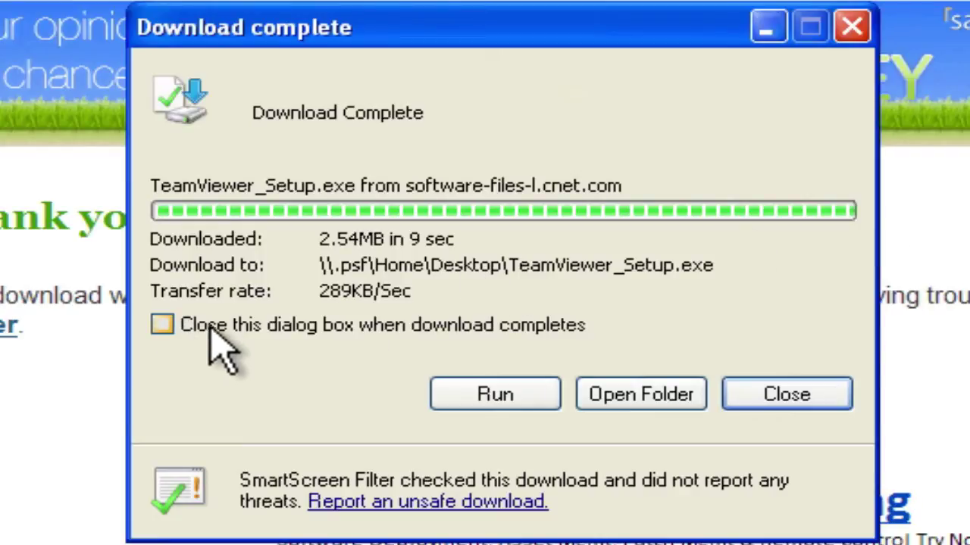
{"action": "left_click", "coordinate": [162, 326]}
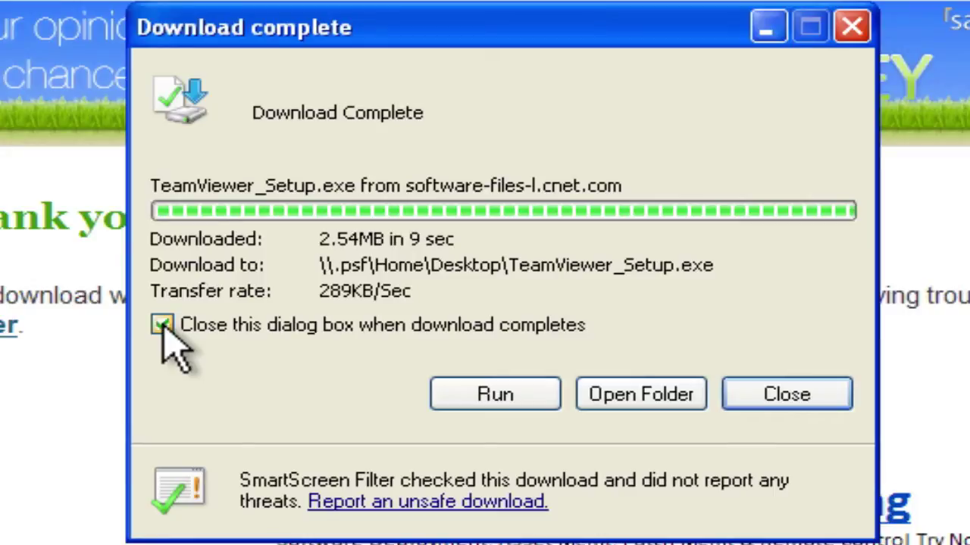
{"action": "left_click", "coordinate": [162, 325]}
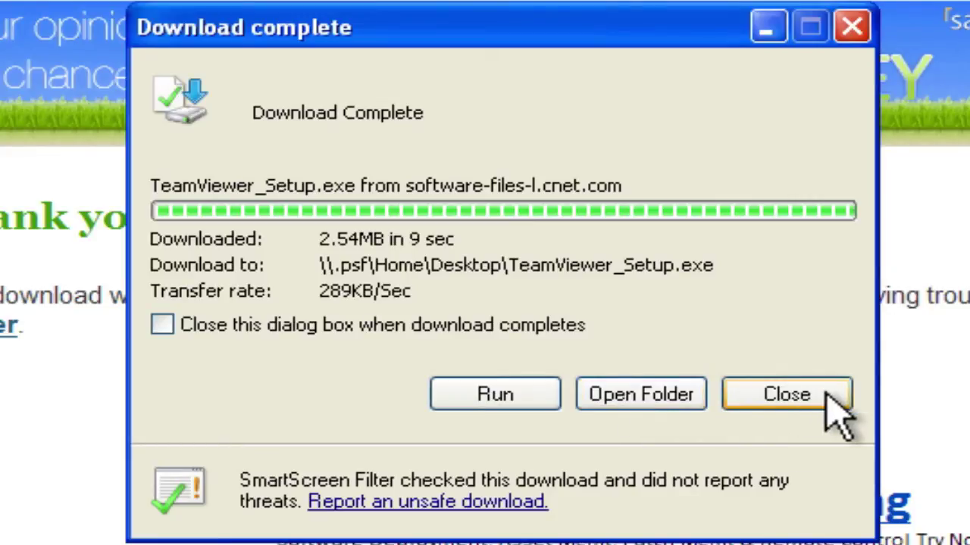
{"action": "left_click", "coordinate": [504, 407]}
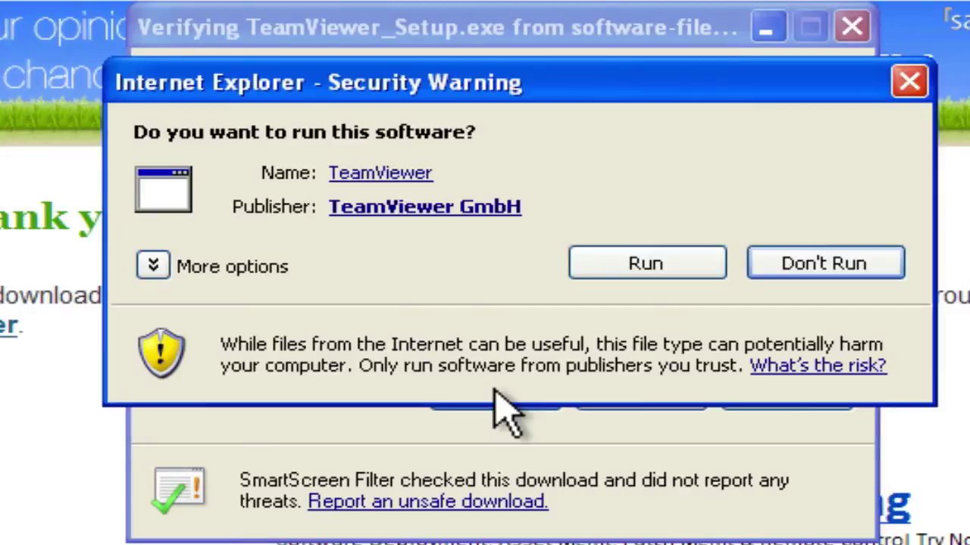
Run the TeamViewer setup and choose Install for personal / non-commercial use.
{"action": "left_click", "coordinate": [634, 264]}
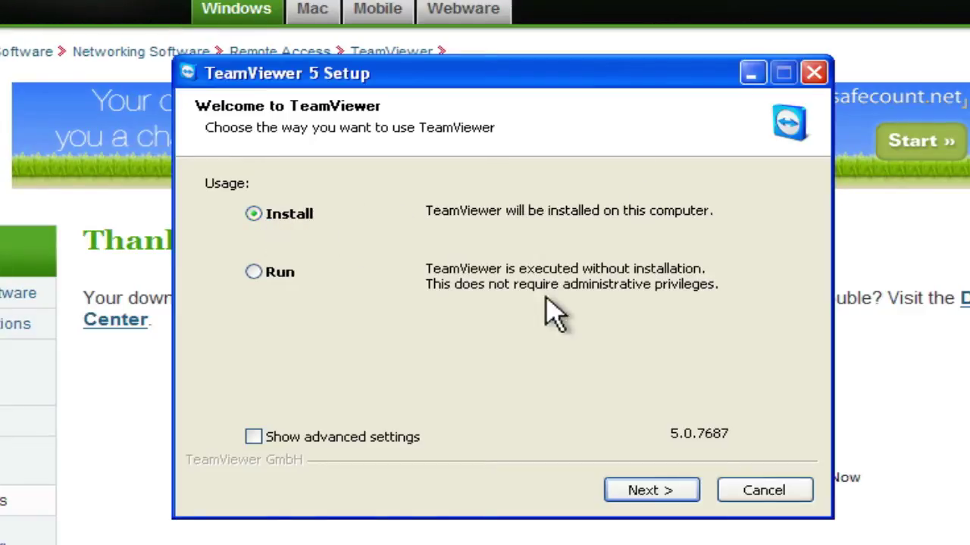
{"action": "left_click", "coordinate": [636, 492]}
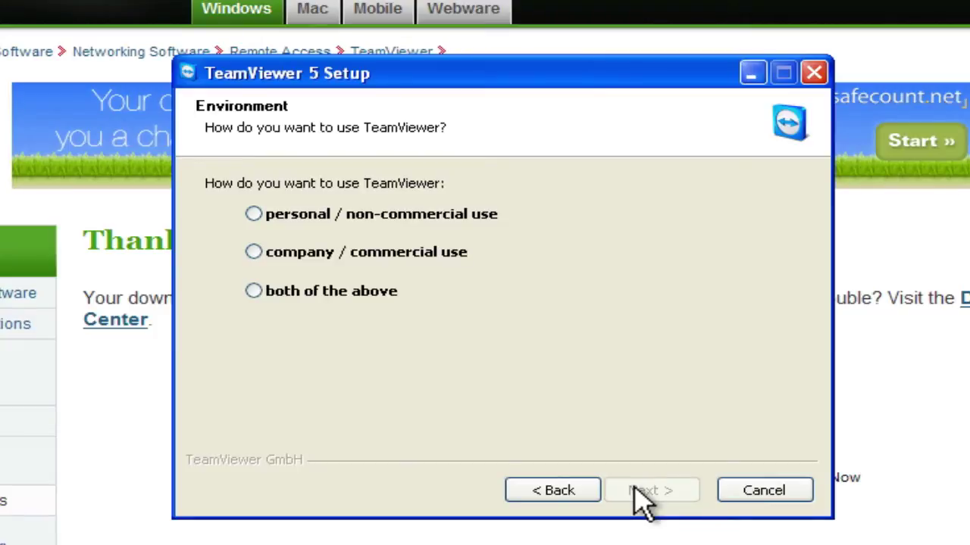
{"action": "left_click", "coordinate": [254, 215]}
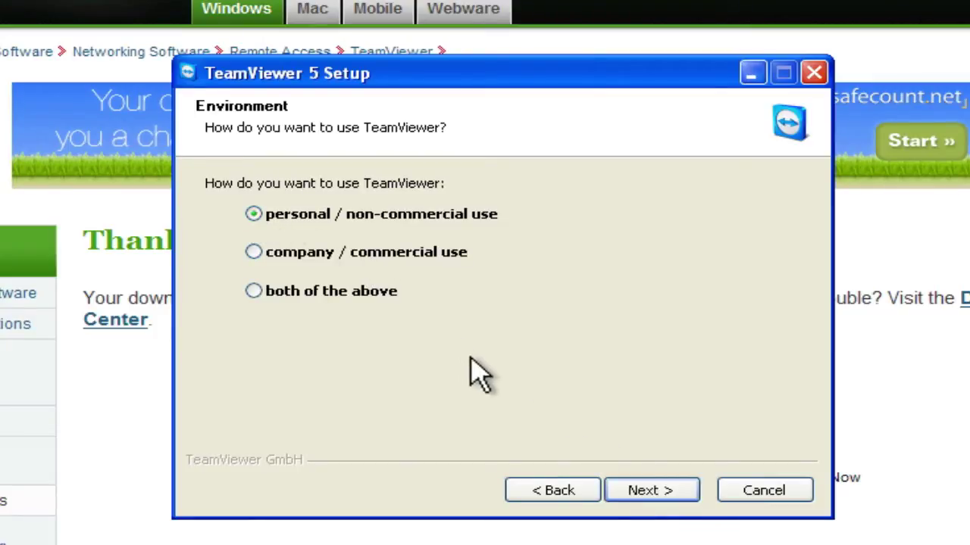
{"action": "left_click", "coordinate": [643, 490]}
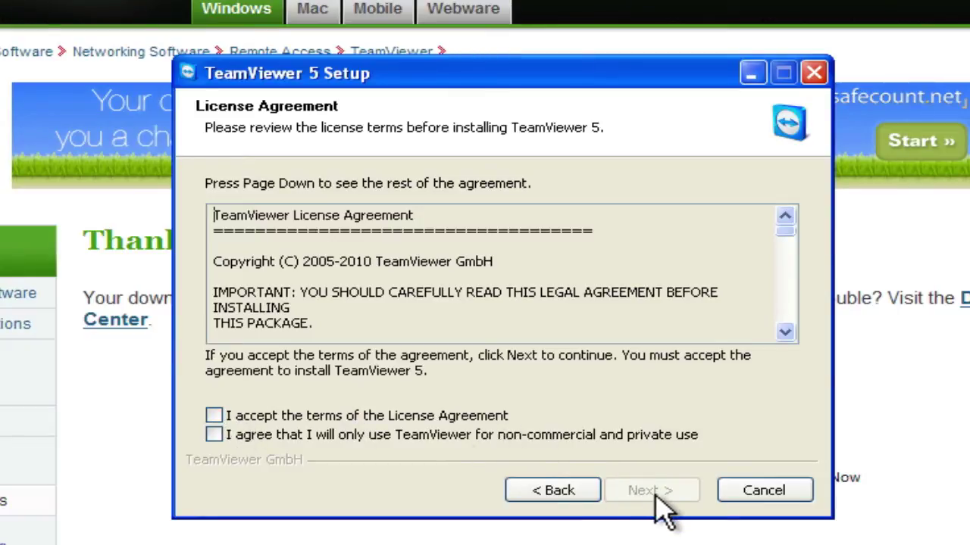
Accept both license terms, keep normal installation with full access, and finish setup.
{"action": "left_click", "coordinate": [212, 416]}
{"action": "left_click", "coordinate": [212, 435]}
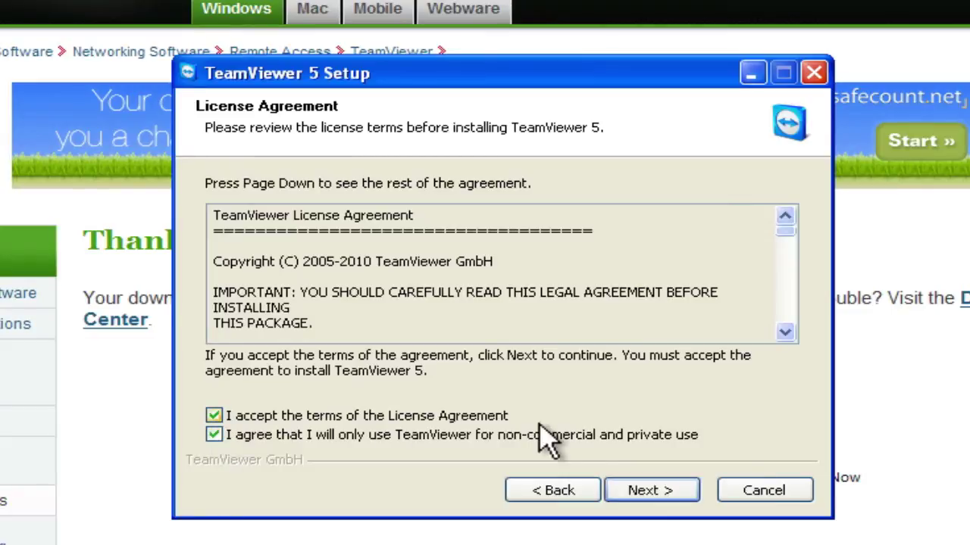
{"action": "left_click", "coordinate": [645, 499]}
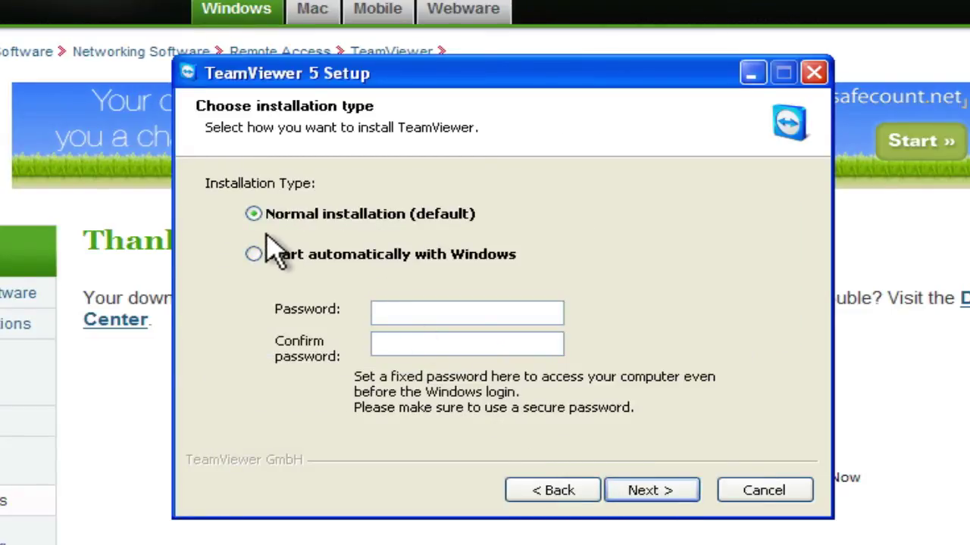
{"action": "left_click", "coordinate": [645, 492]}
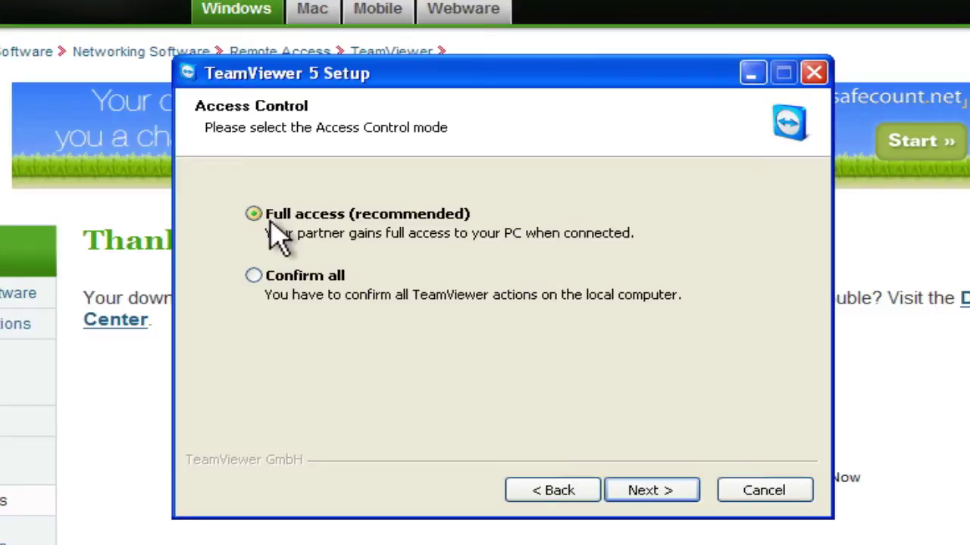
{"action": "left_click", "coordinate": [649, 493]}
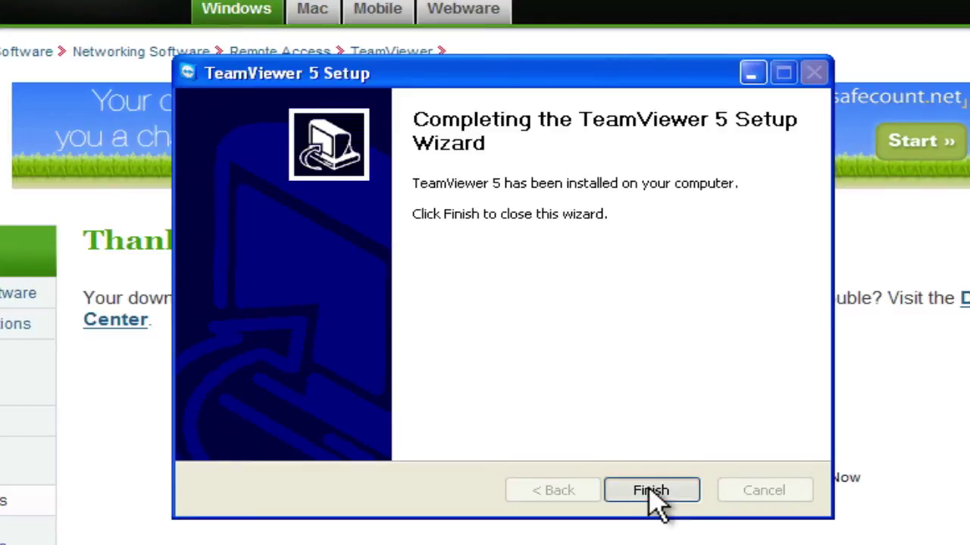
{"action": "left_click", "coordinate": [650, 492]}
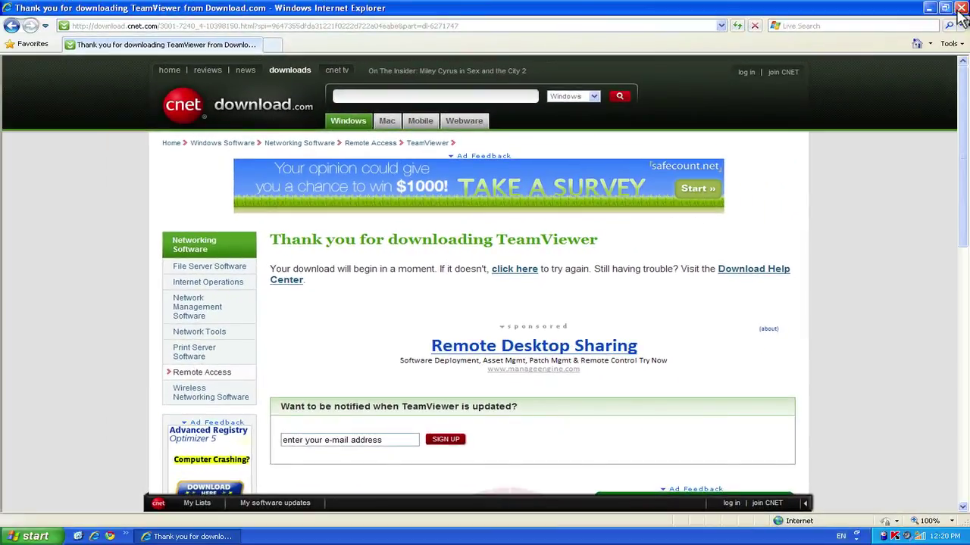
Close Internet Explorer and view the session password options in TeamViewer's main window.
{"action": "left_click", "coordinate": [961, 9]}
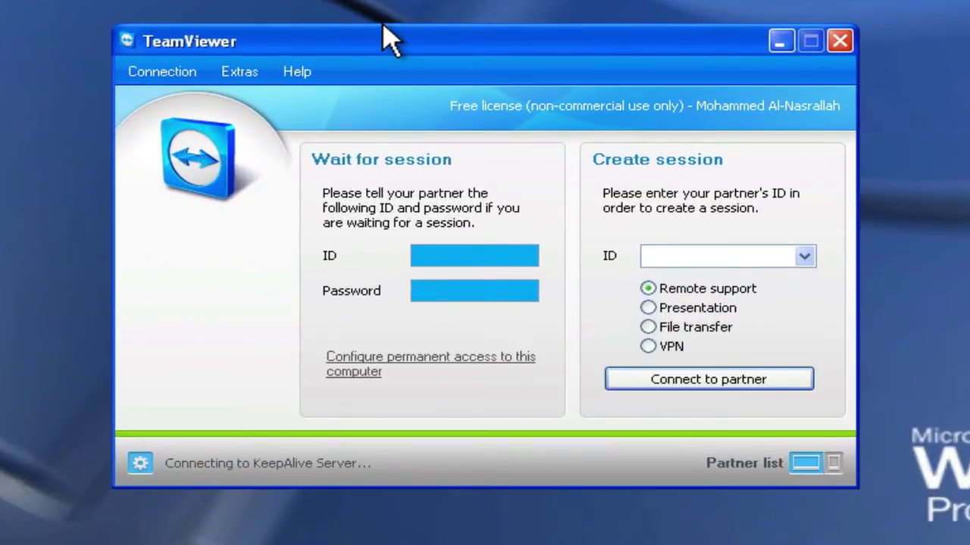
{"action": "mouse_move", "coordinate": [433, 253]}
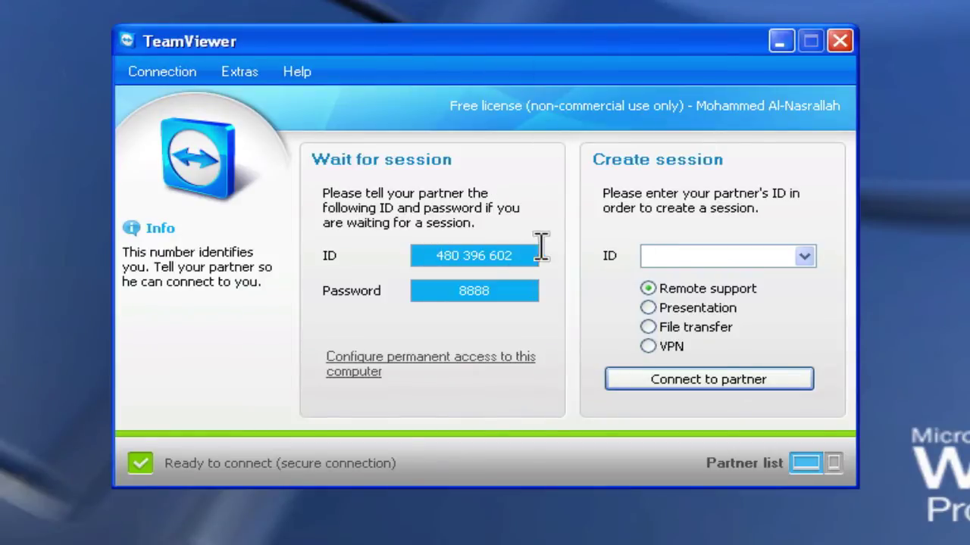
{"action": "mouse_move", "coordinate": [439, 285]}
{"action": "right_click", "coordinate": [480, 291]}
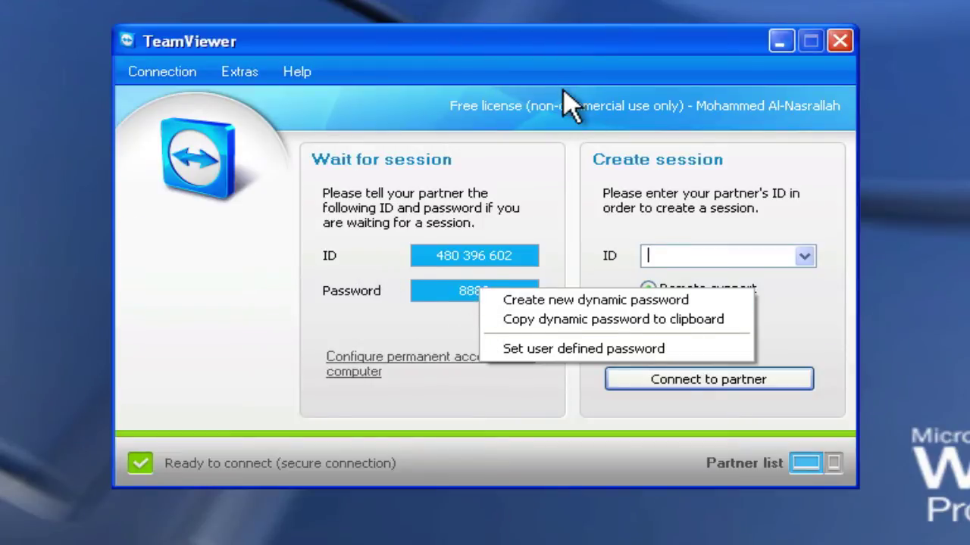
{"action": "left_click", "coordinate": [528, 47]}
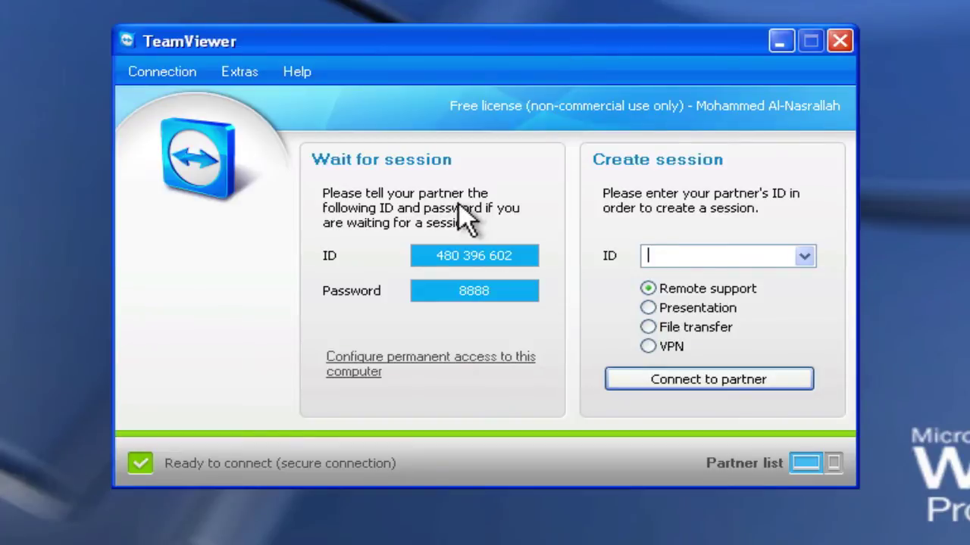
{"action": "mouse_move", "coordinate": [432, 253]}
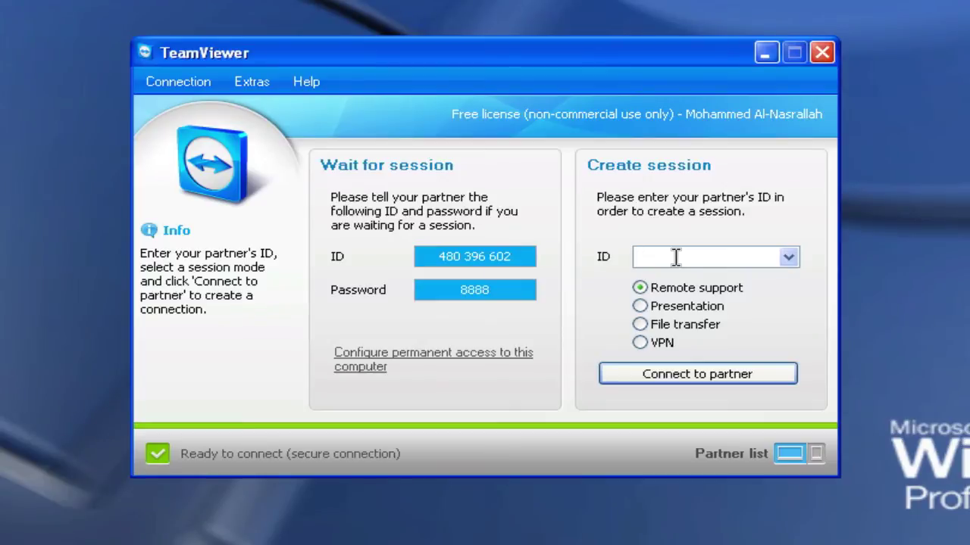
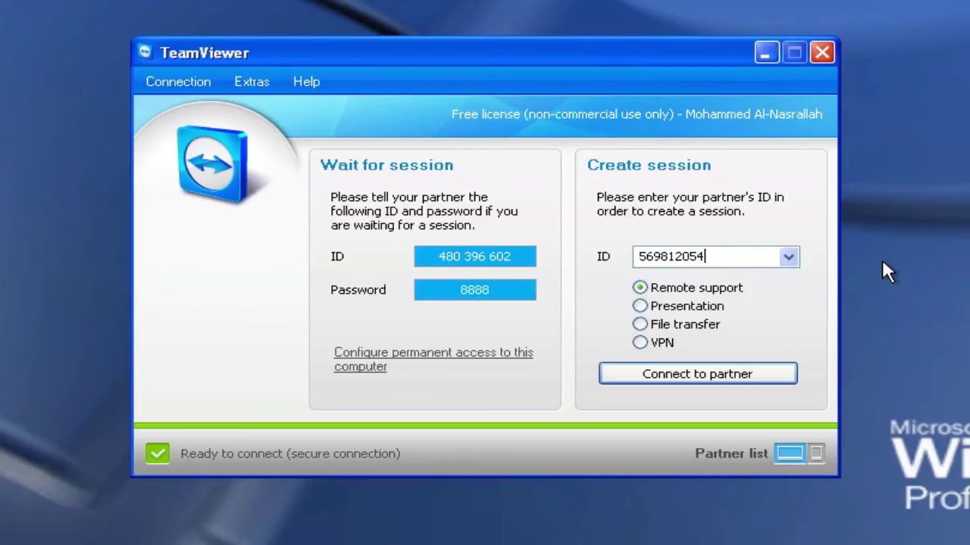
Start a Remote support connection to the partner's TeamViewer ID.
{"action": "left_click", "coordinate": [677, 369]}
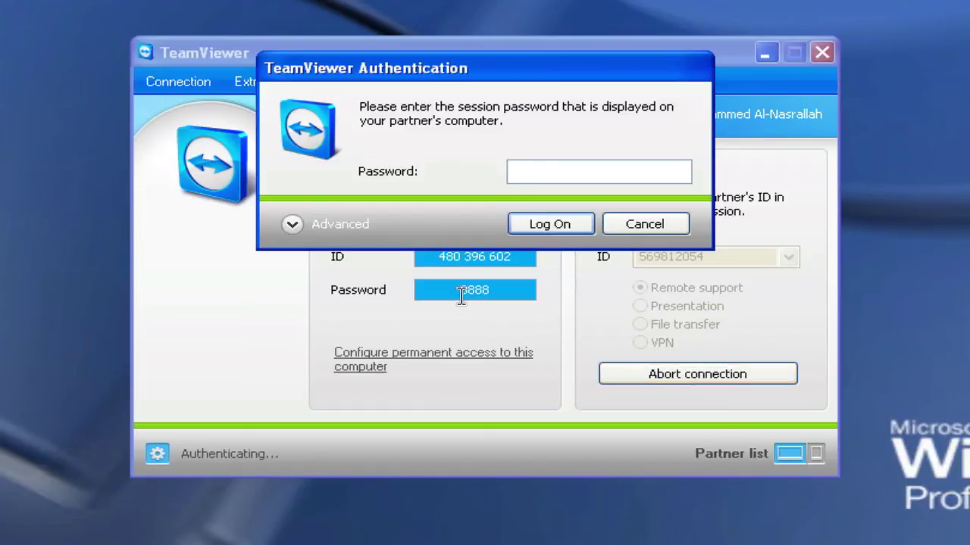
Enter the partner's session password in the Authentication dialog and log on.
{"action": "left_click_drag", "start_coordinate": [489, 67], "coordinate": [476, 500]}
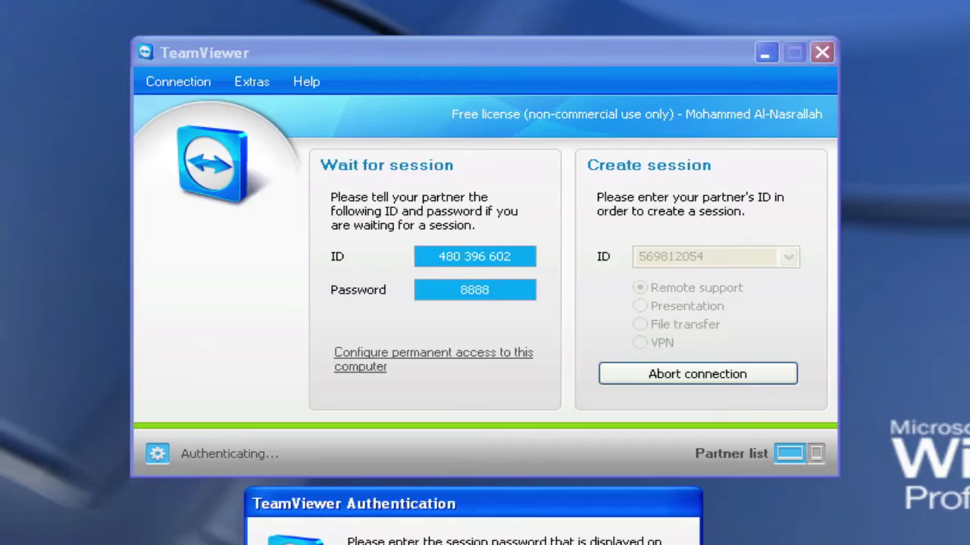
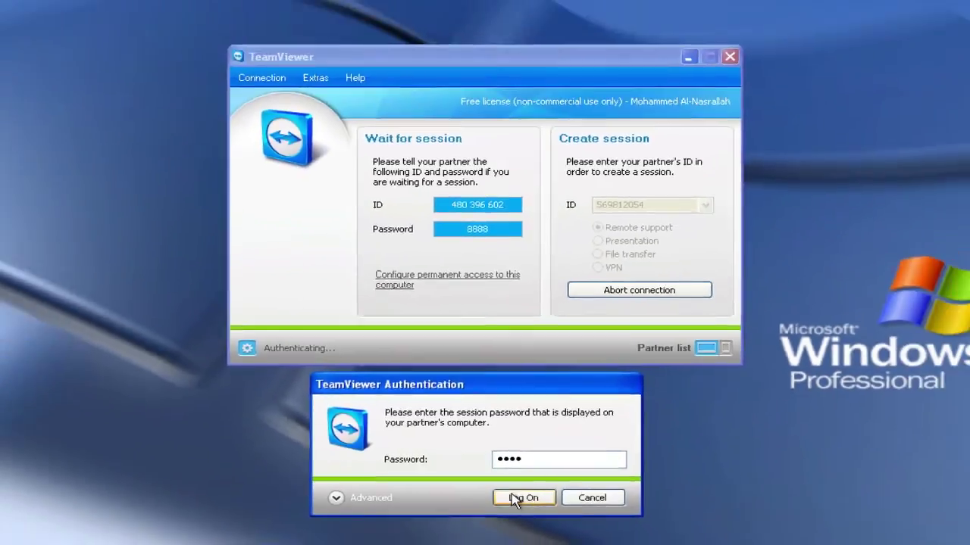
{"action": "left_click", "coordinate": [516, 511]}
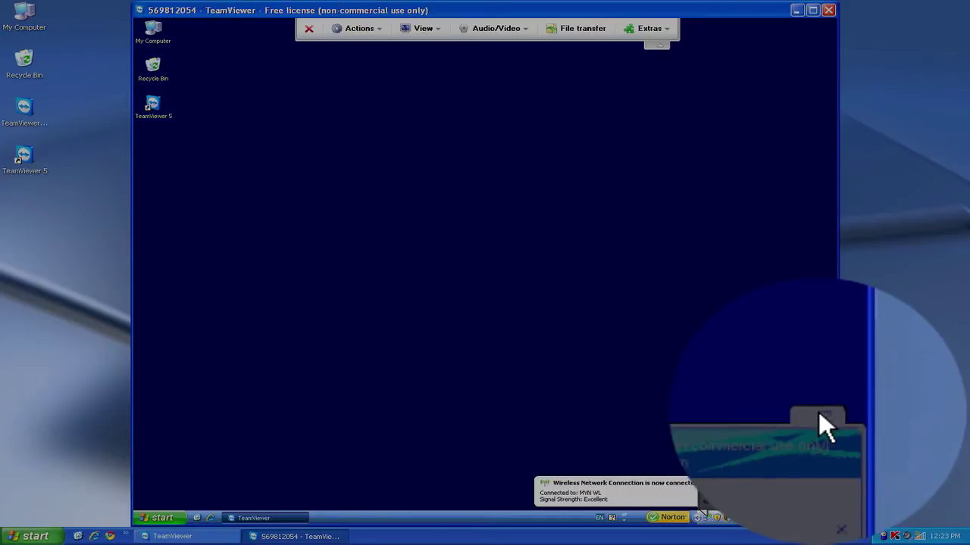
Launch Internet Explorer on the partner's PC and switch Google Kuwait to Google.com in English.
{"action": "left_click", "coordinate": [818, 413]}
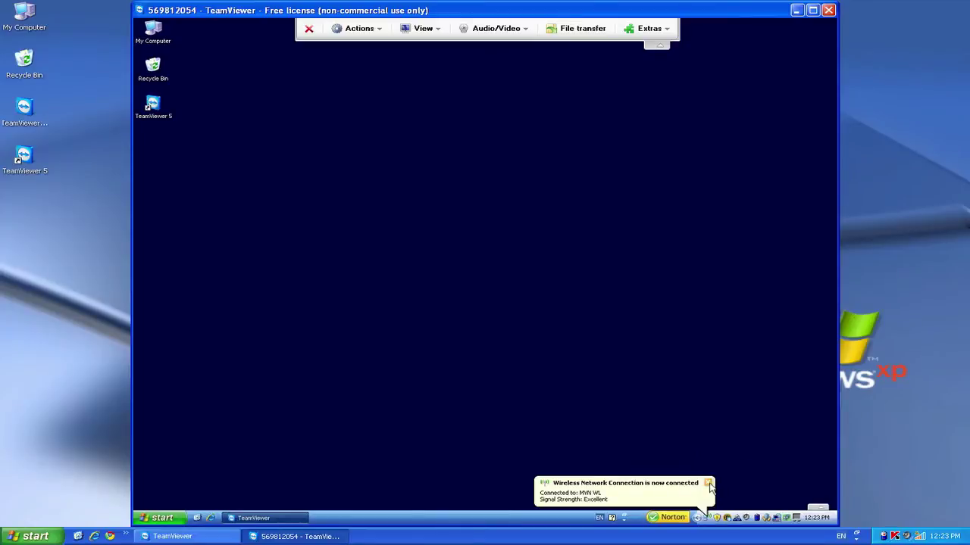
{"action": "left_click", "coordinate": [708, 483]}
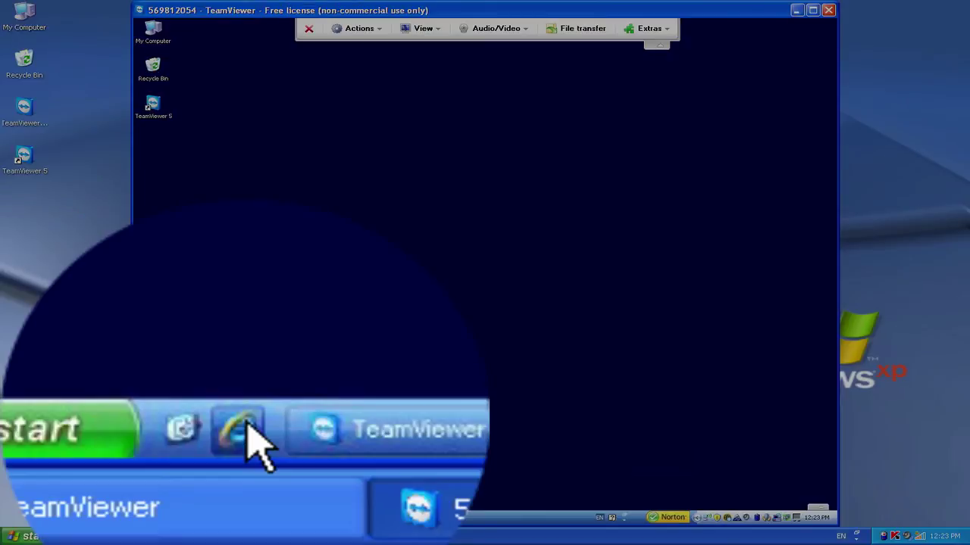
{"action": "left_click", "coordinate": [212, 518]}
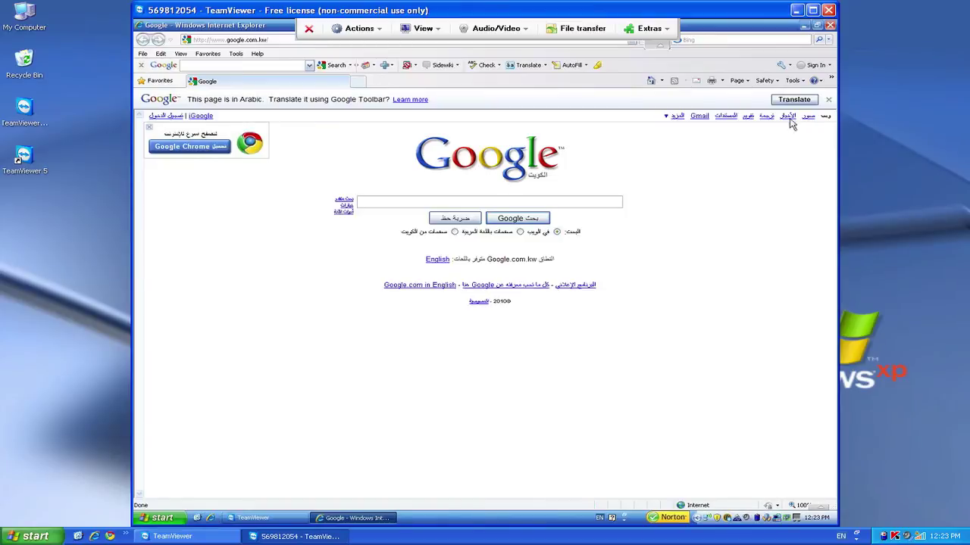
{"action": "left_click", "coordinate": [831, 102]}
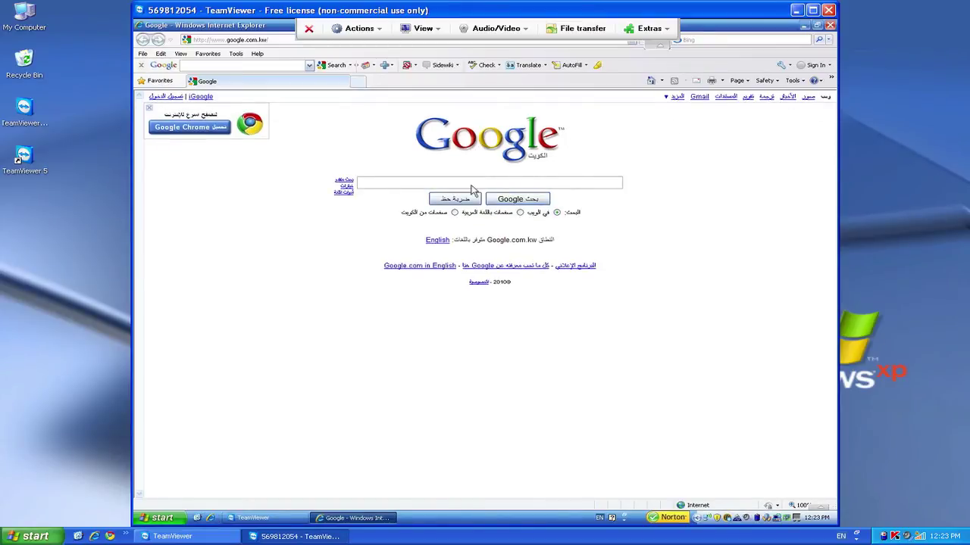
{"action": "left_click", "coordinate": [400, 268]}
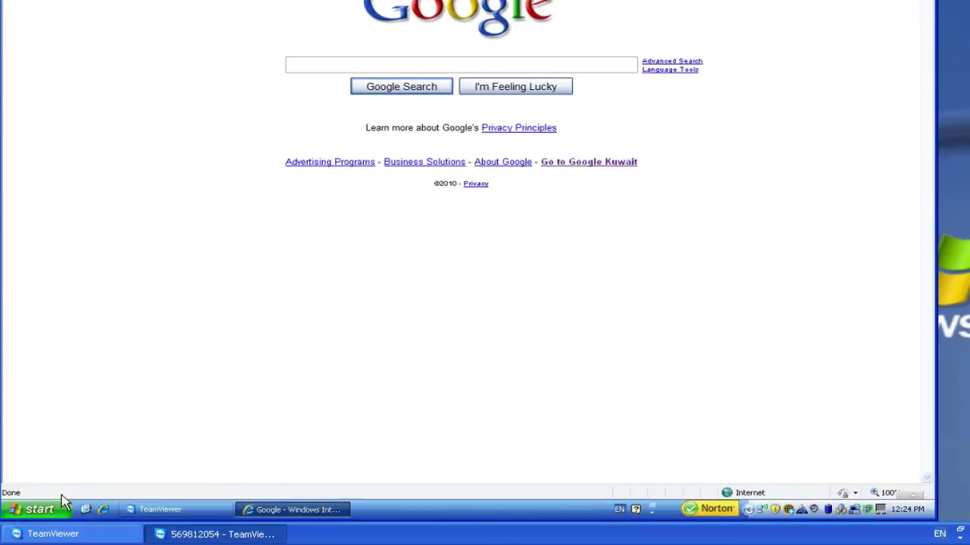
Open Add or Remove Programs from the partner's Control Panel.
{"action": "left_click", "coordinate": [46, 509]}
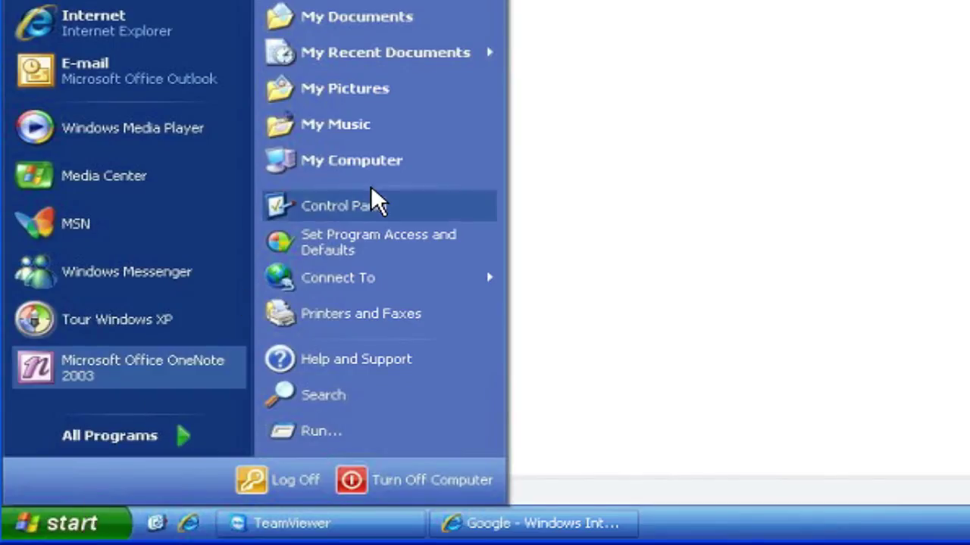
{"action": "left_click", "coordinate": [352, 206]}
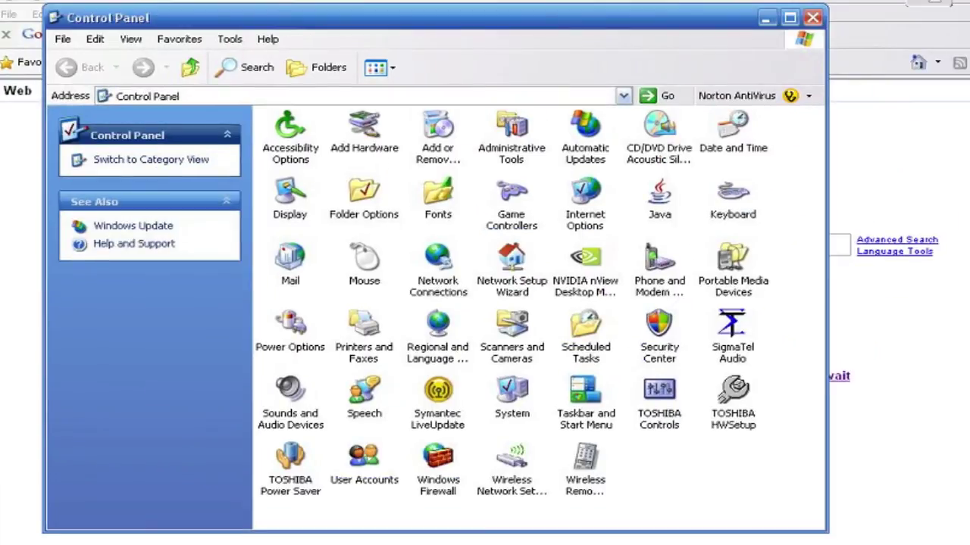
{"action": "left_click", "coordinate": [443, 144]}
{"action": "double_click", "coordinate": [439, 143]}
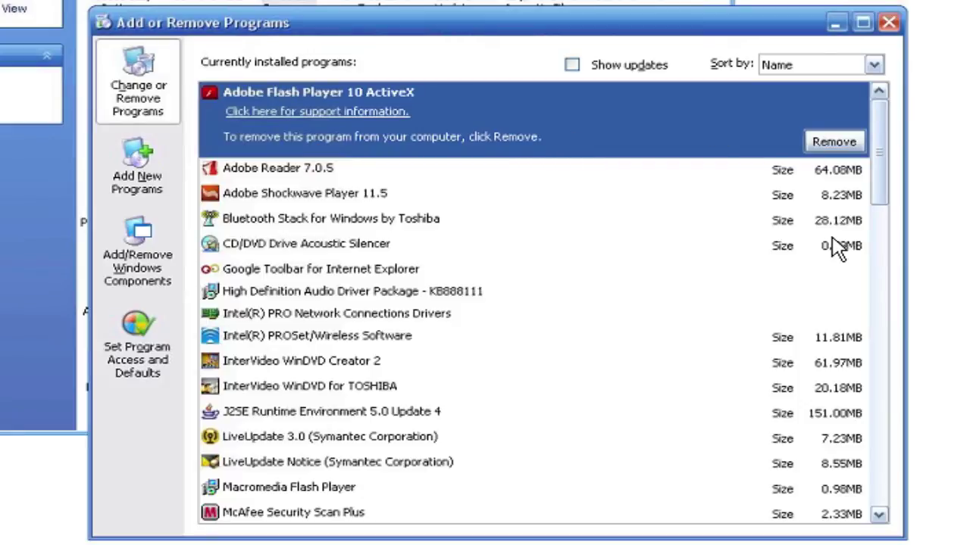
Remove Google Toolbar for Internet Explorer from the installed programs list.
{"action": "left_click_drag", "start_coordinate": [884, 208], "coordinate": [894, 307]}
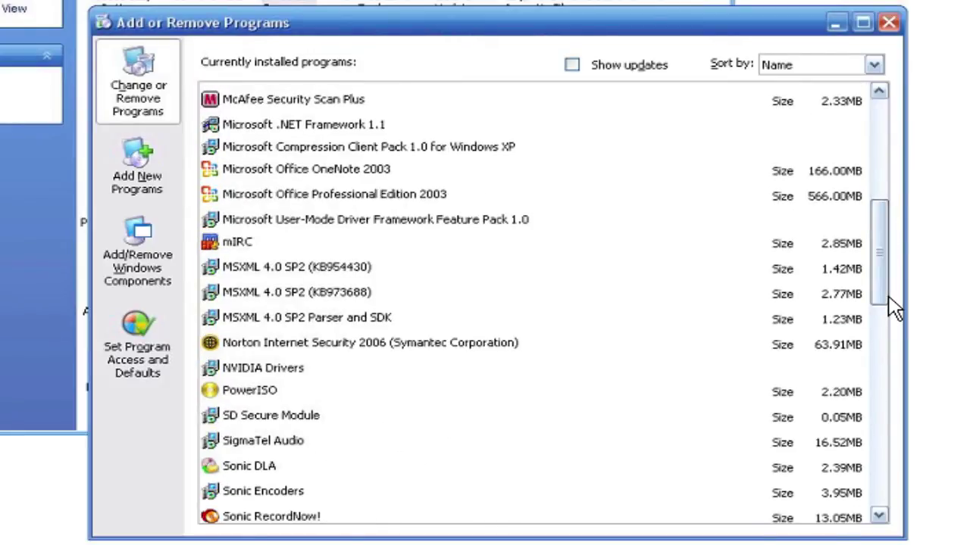
{"action": "left_click_drag", "start_coordinate": [894, 322], "coordinate": [919, 526]}
{"action": "left_click_drag", "start_coordinate": [920, 470], "coordinate": [888, 136]}
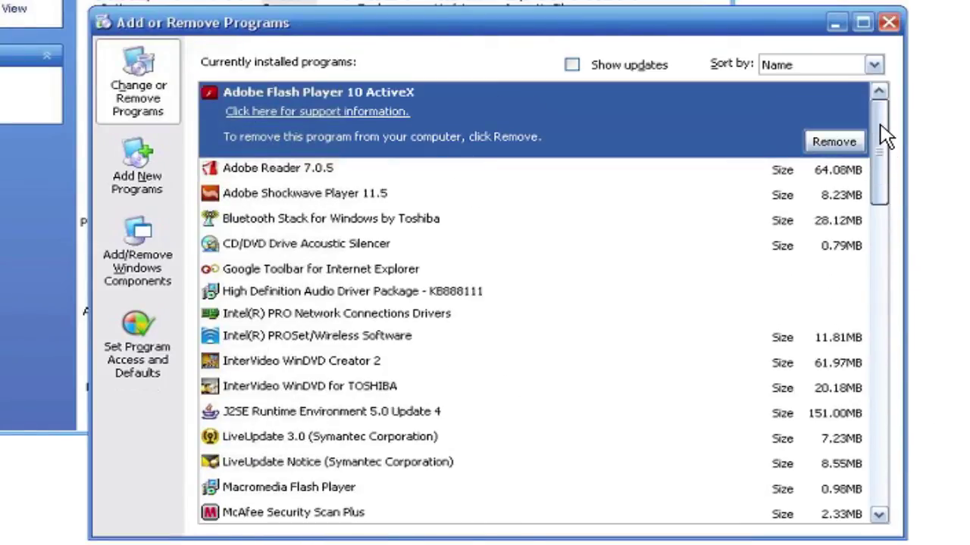
{"action": "left_click", "coordinate": [395, 269]}
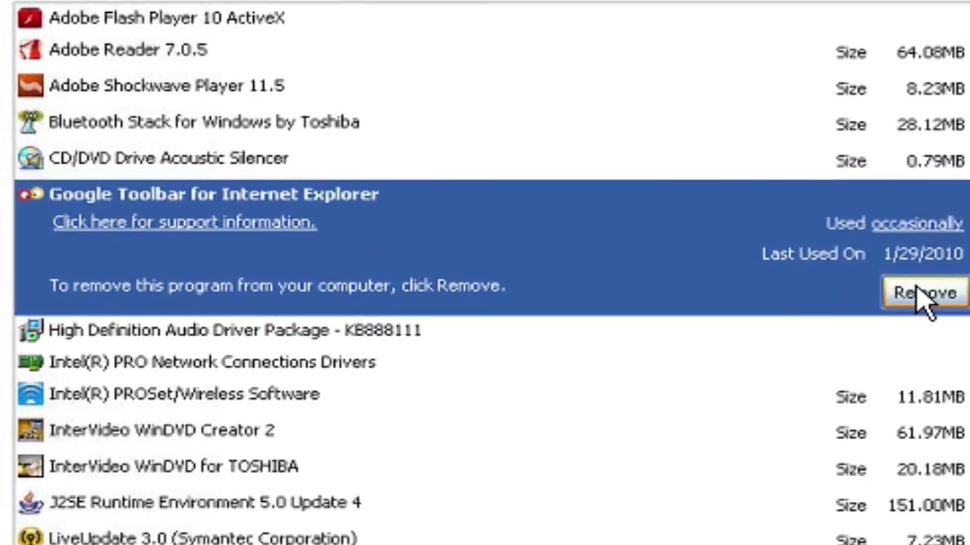
{"action": "left_click", "coordinate": [925, 297]}
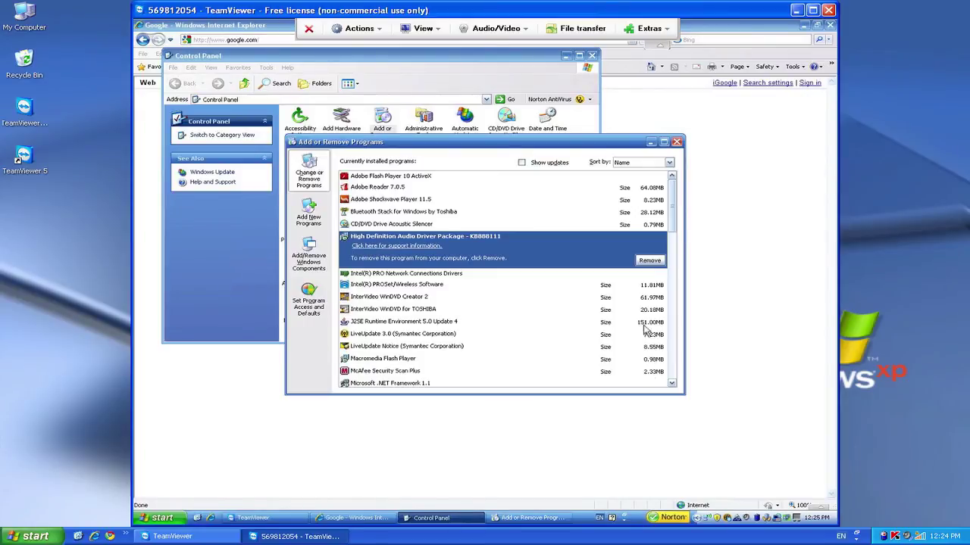
Close Add or Remove Programs, Control Panel and Internet Explorer, then reopen and close Internet Explorer.
{"action": "left_click", "coordinate": [676, 142]}
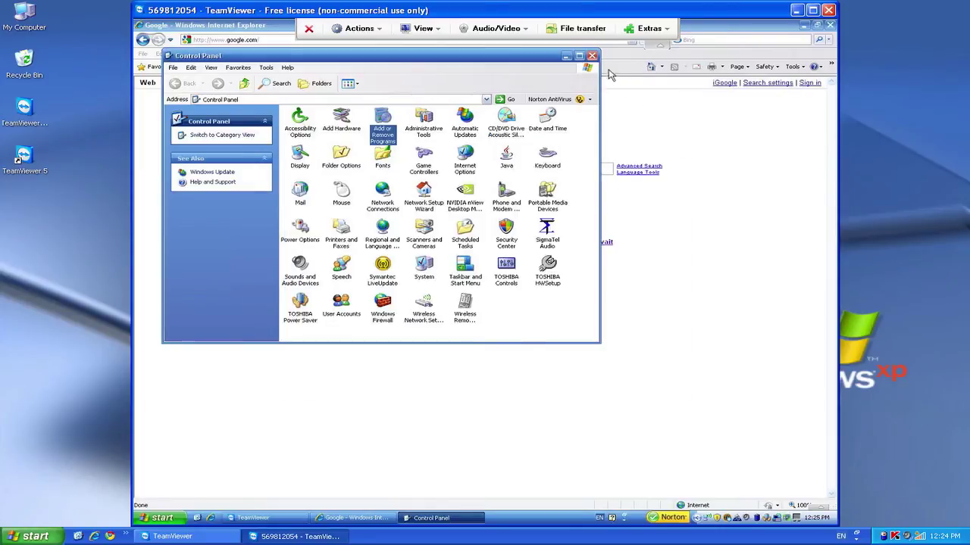
{"action": "left_click", "coordinate": [592, 56]}
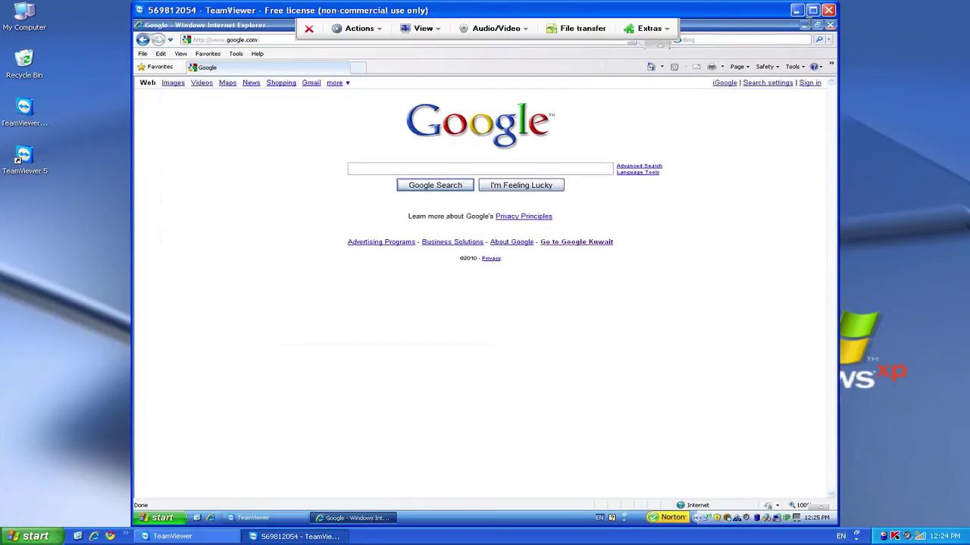
{"action": "left_click", "coordinate": [830, 27]}
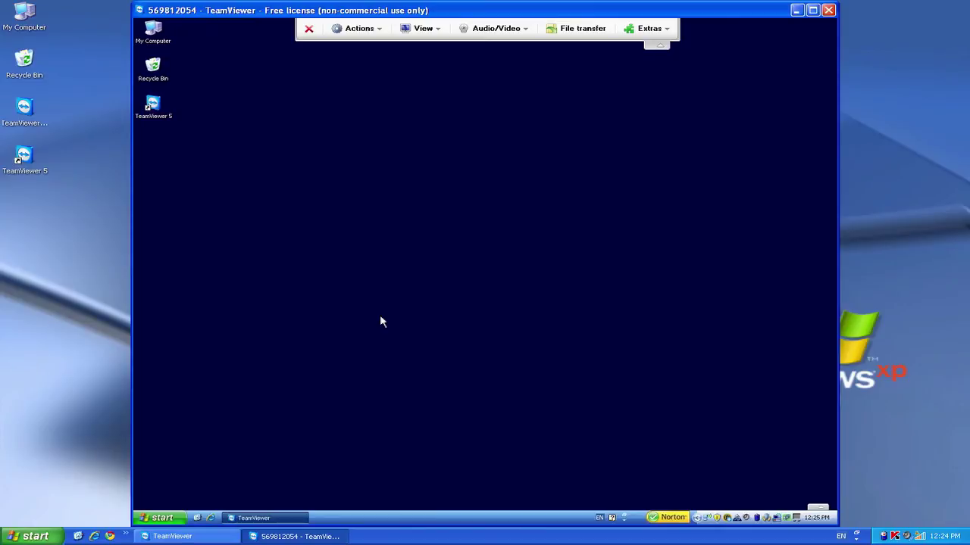
{"action": "left_click", "coordinate": [211, 519]}
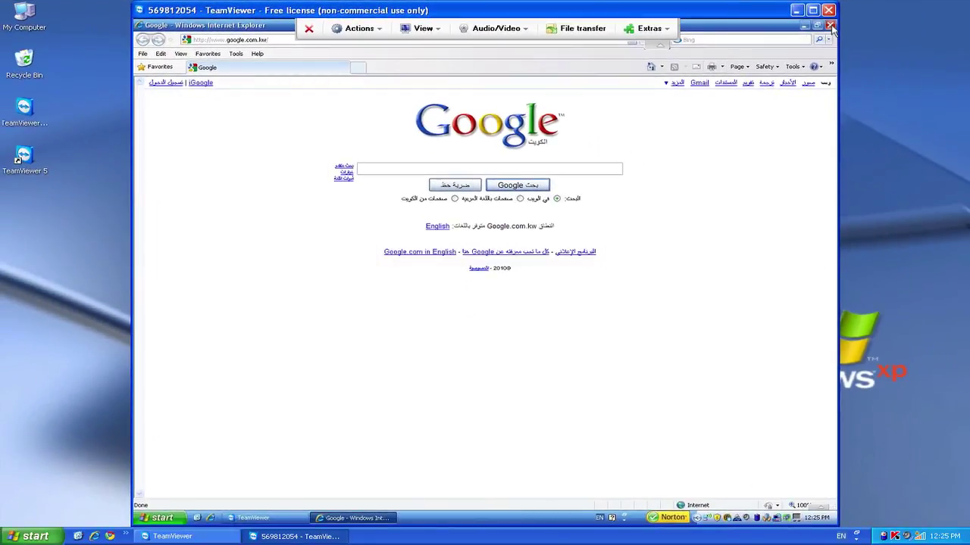
{"action": "left_click", "coordinate": [830, 26]}
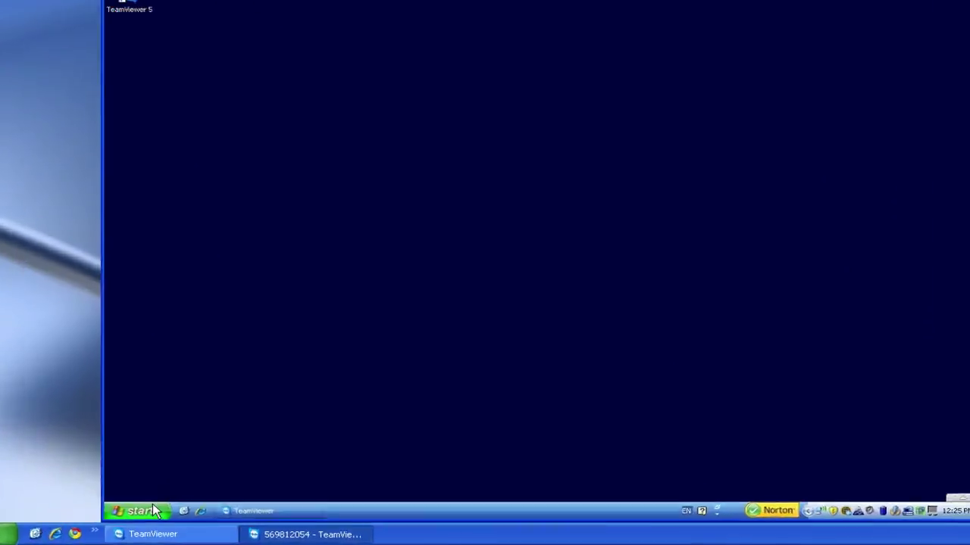
Open and close the partner's My Pictures > Sample Pictures folder, then show their TeamViewer window.
{"action": "left_click", "coordinate": [156, 514]}
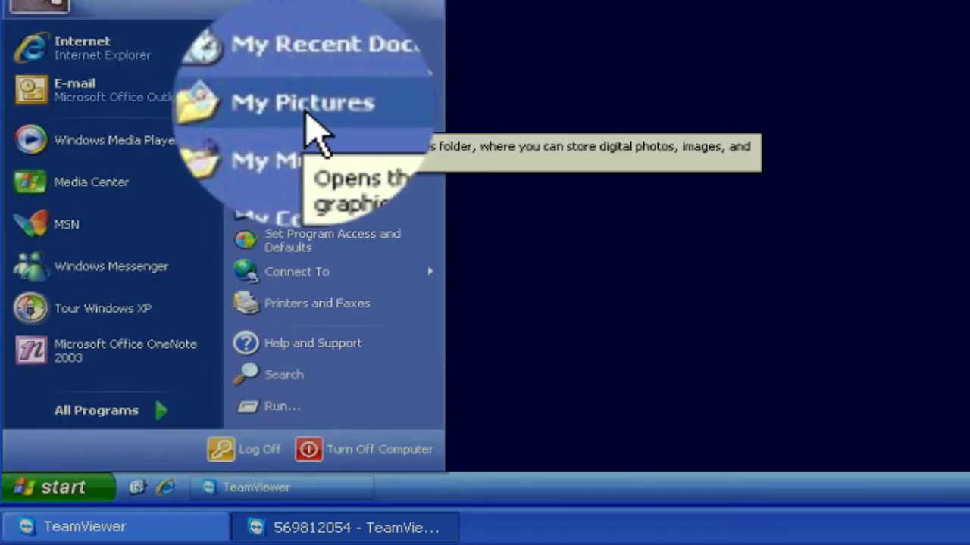
{"action": "left_click", "coordinate": [305, 115]}
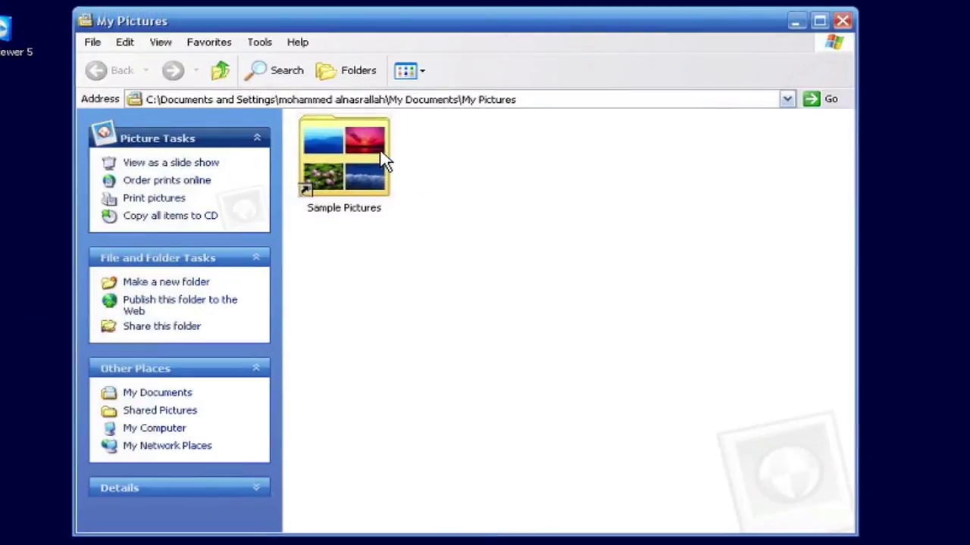
{"action": "double_click", "coordinate": [372, 162]}
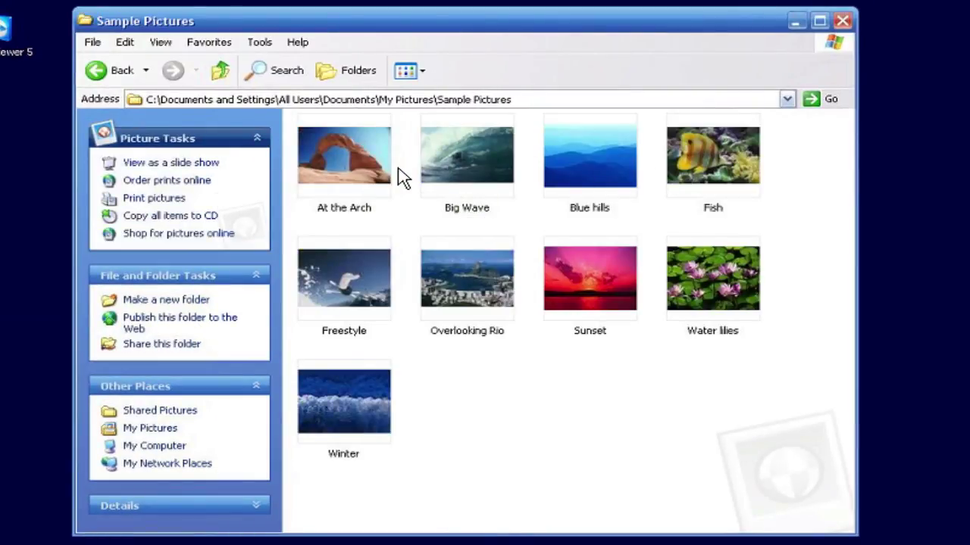
{"action": "mouse_move", "coordinate": [402, 178]}
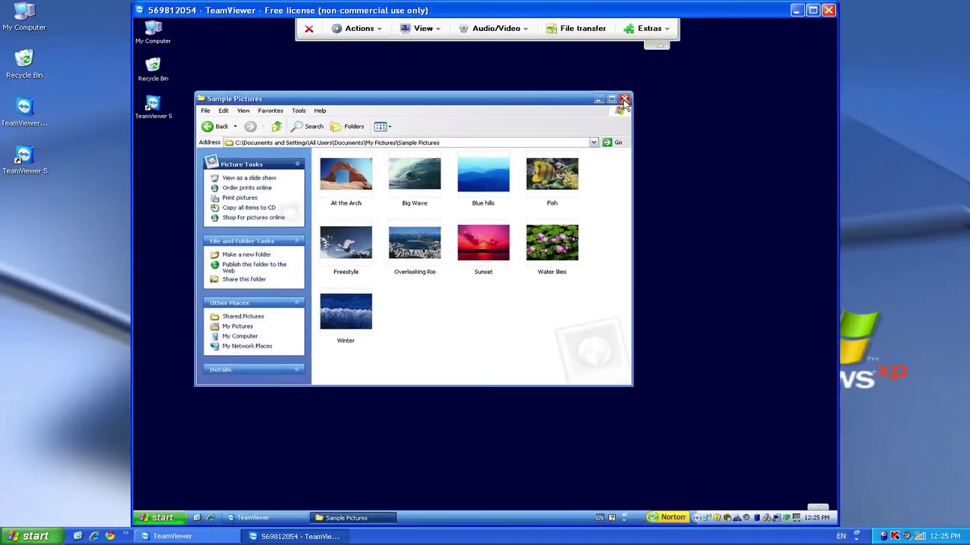
{"action": "left_click", "coordinate": [624, 99]}
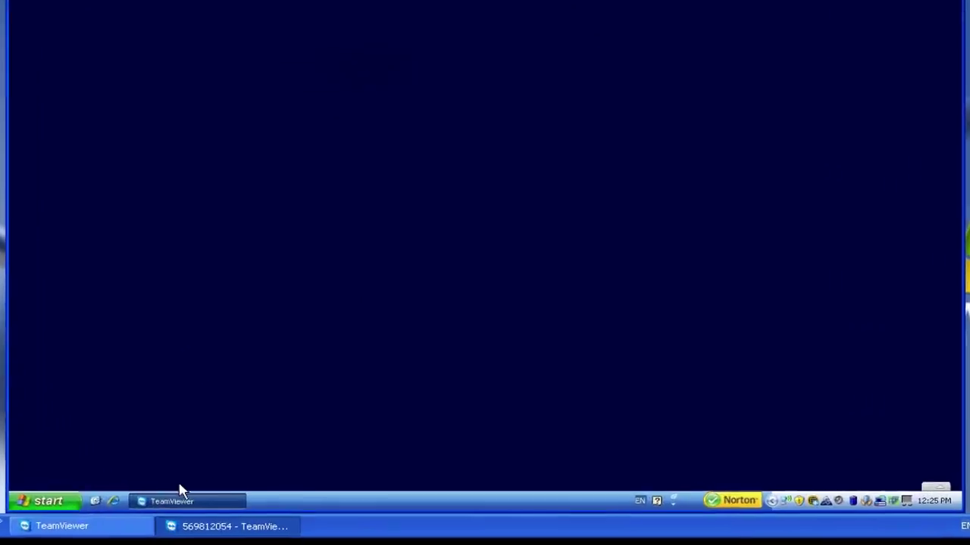
{"action": "left_click", "coordinate": [254, 518]}
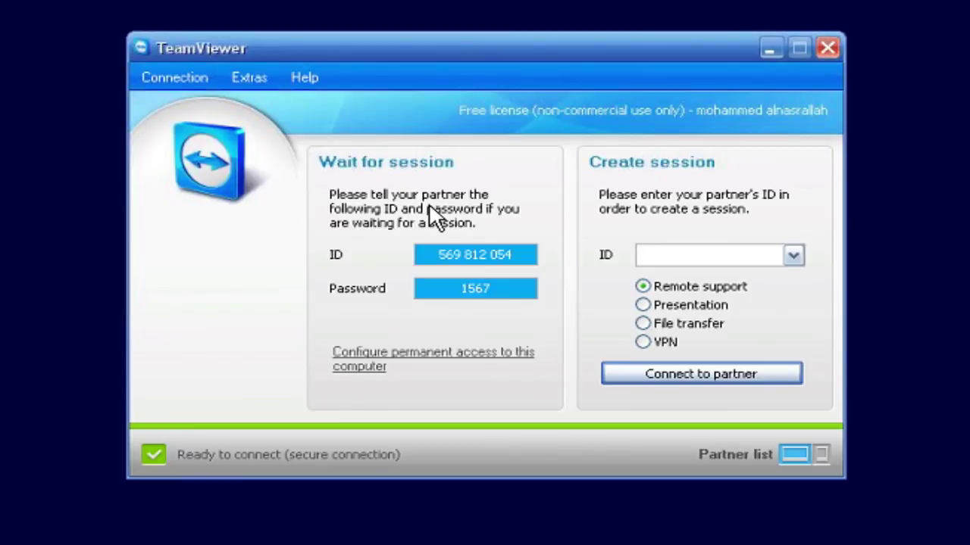
Show the session password's options menu, dismiss it, and answer Yes to the test connection prompt.
{"action": "mouse_move", "coordinate": [435, 297]}
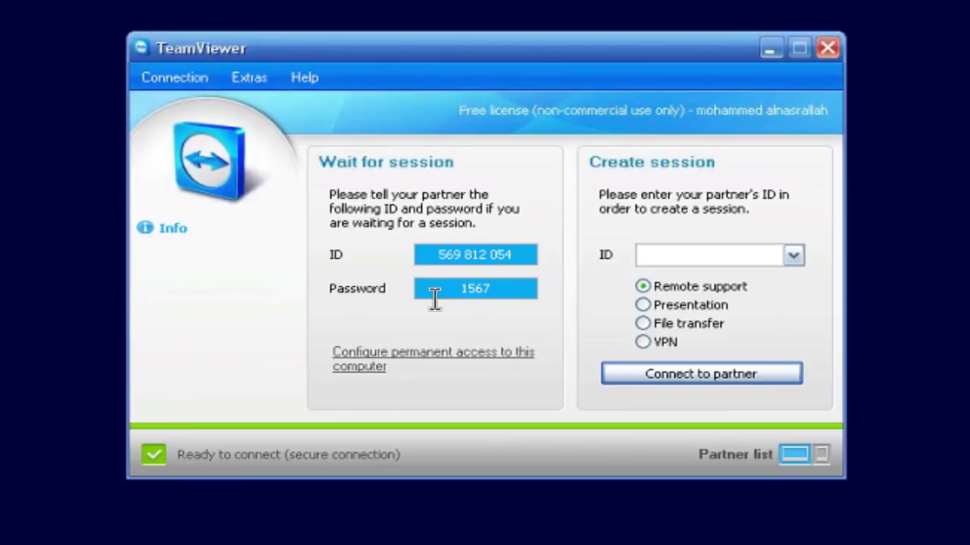
{"action": "right_click", "coordinate": [485, 288]}
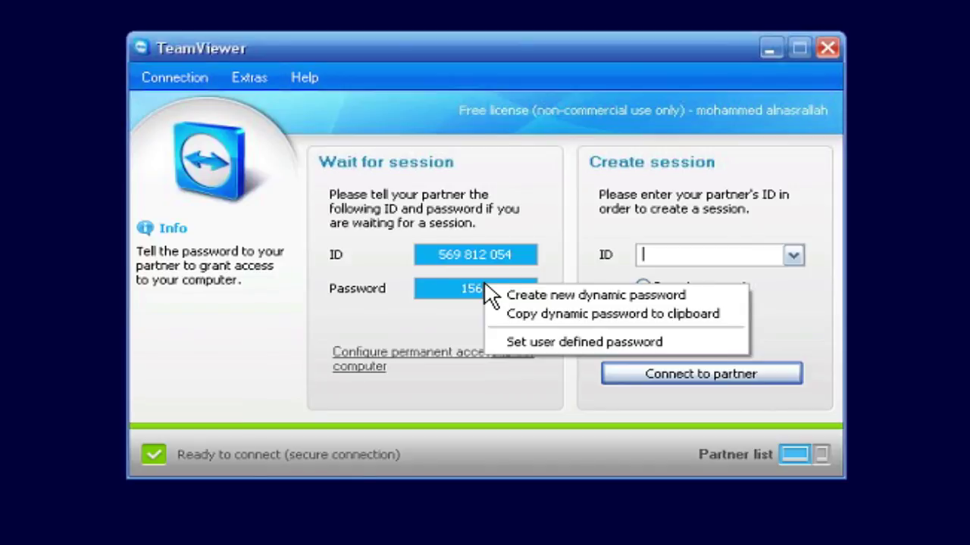
{"action": "left_click", "coordinate": [829, 47]}
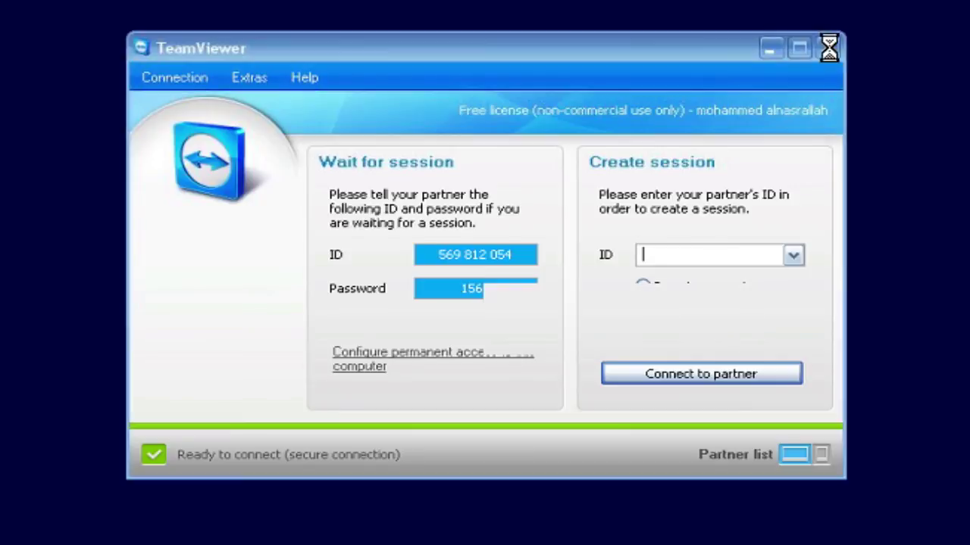
{"action": "left_click", "coordinate": [587, 319]}
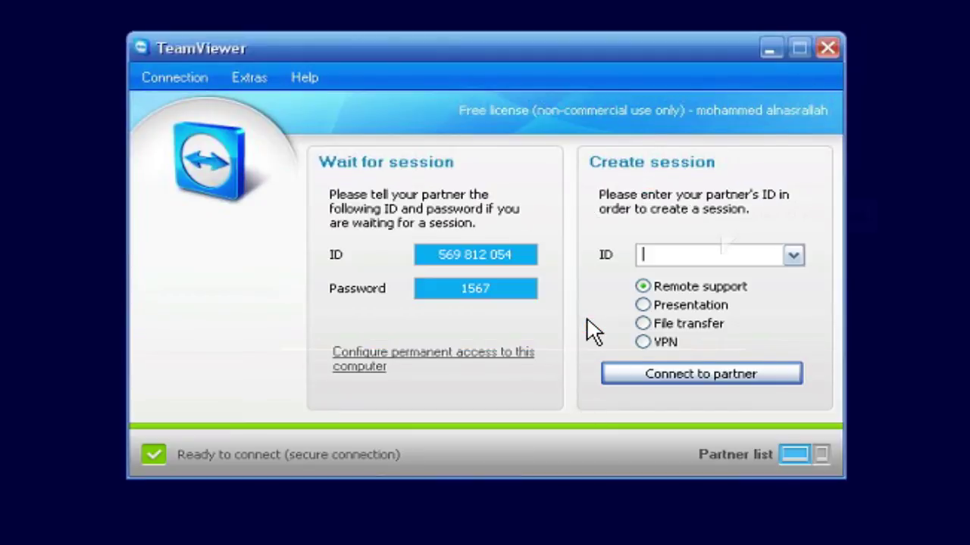